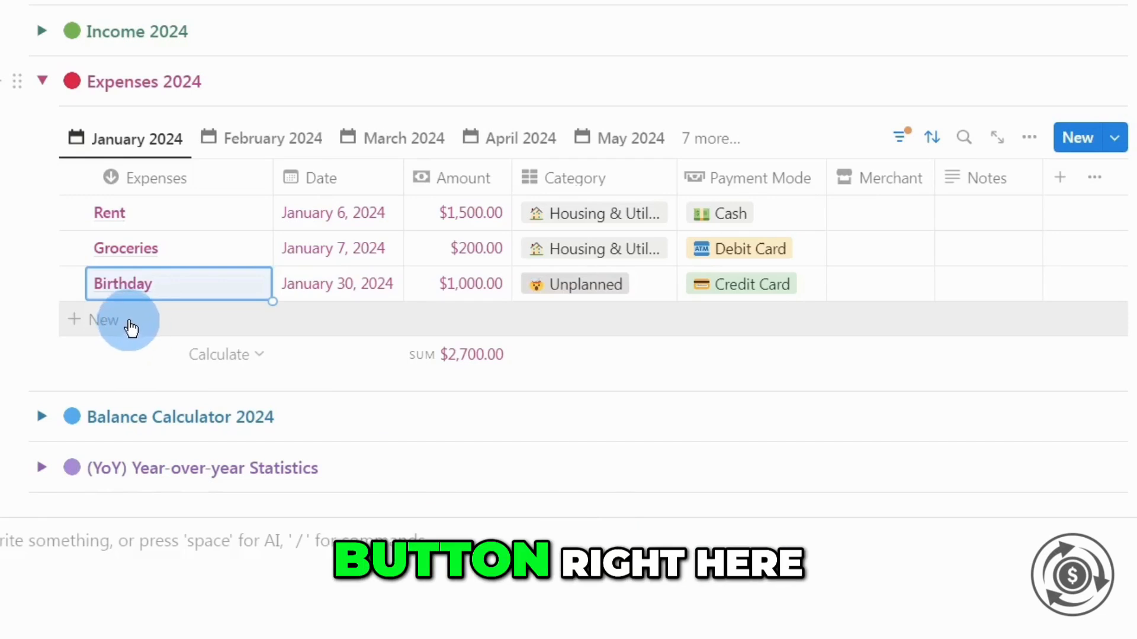
Add a new entry named Car Repair to the January 2024 expenses table.
click(140, 325)
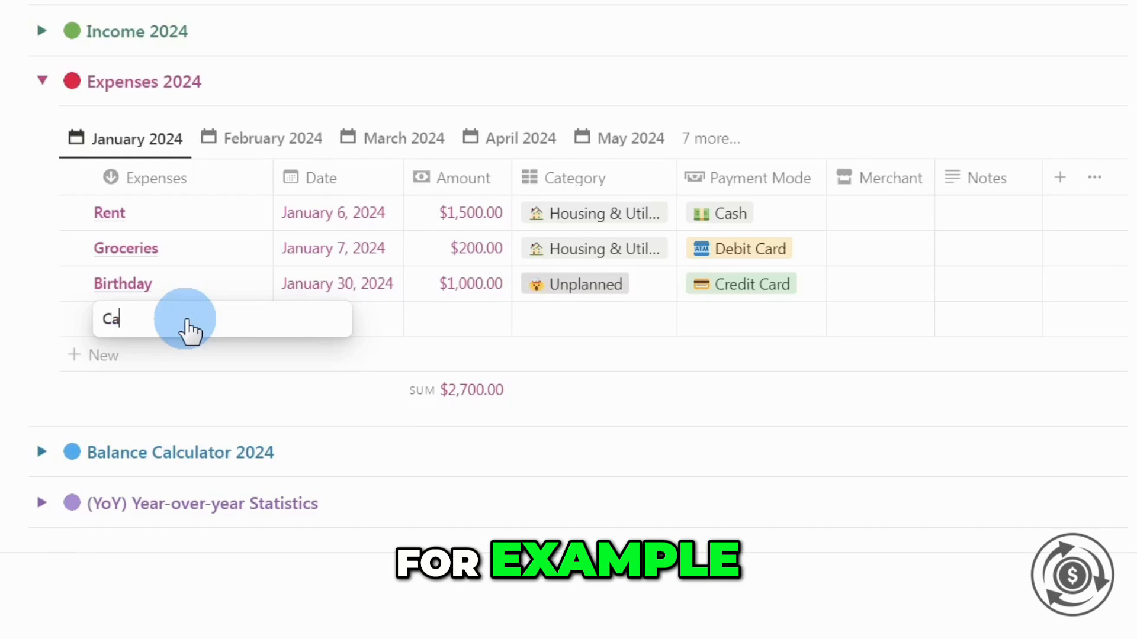
text(Car Repair)
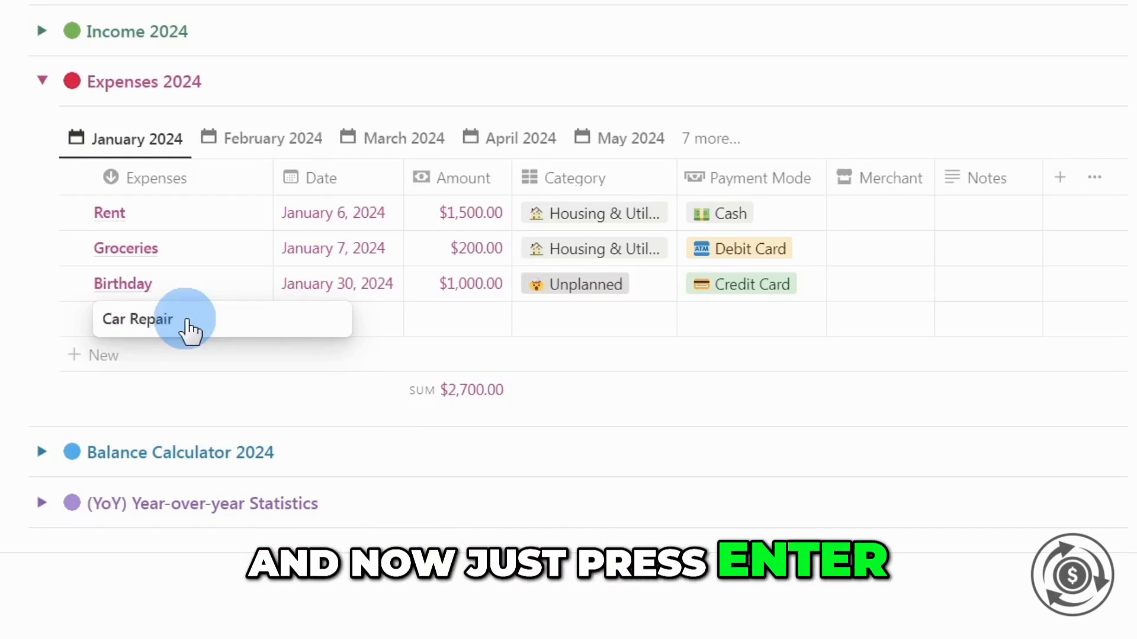
key(Return)
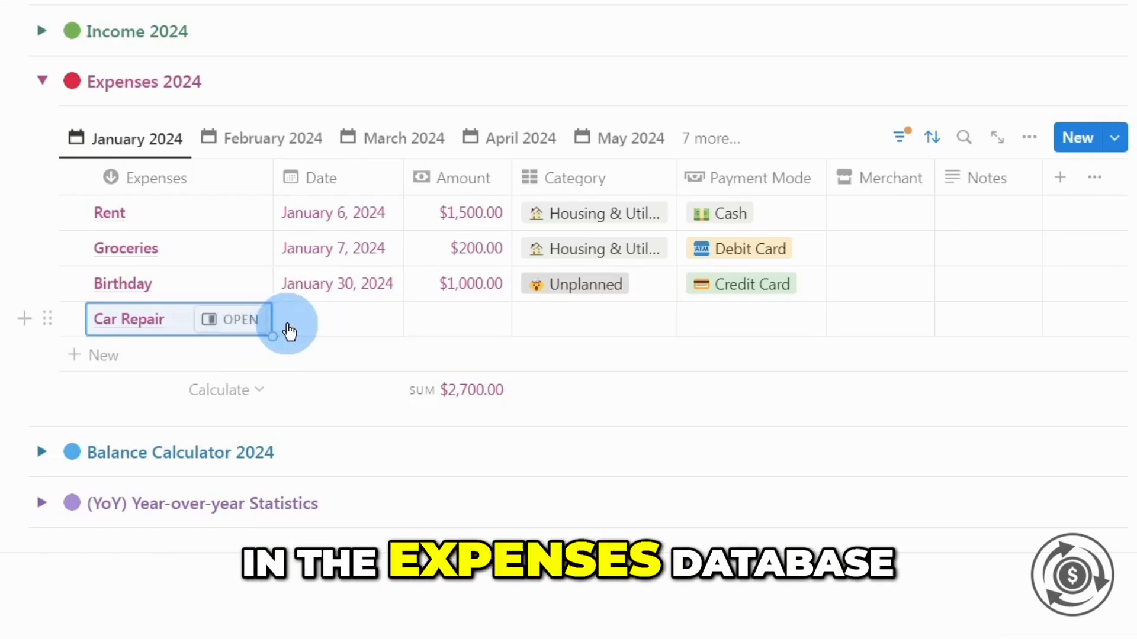
Set the date of the Car Repair expense to January 15, 2024.
key(Right)
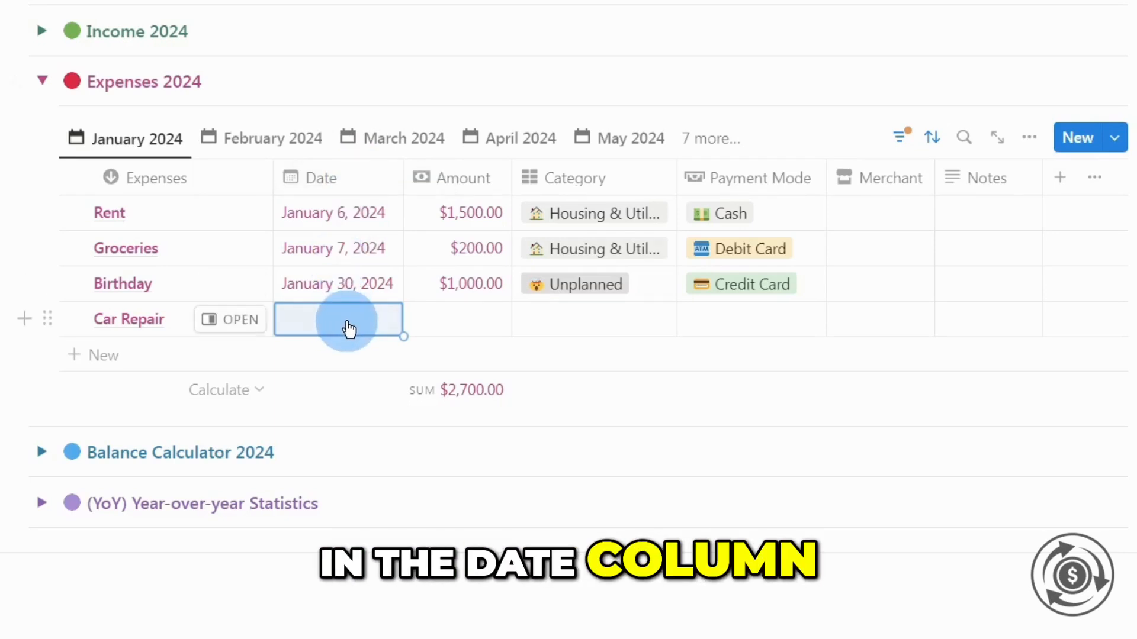
click(349, 330)
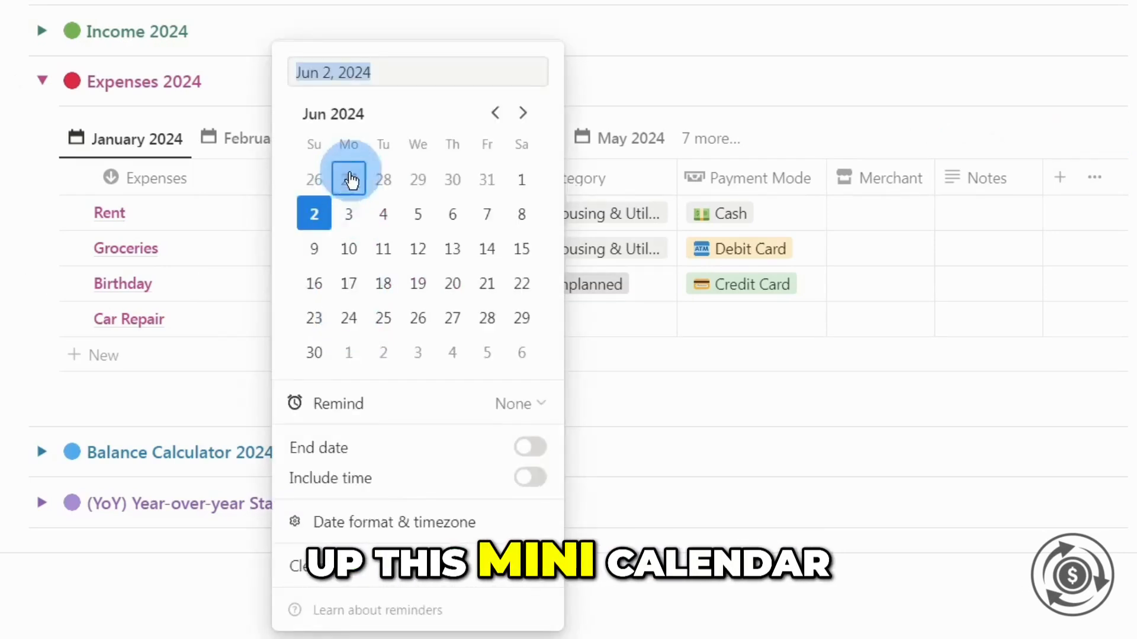
click(494, 113)
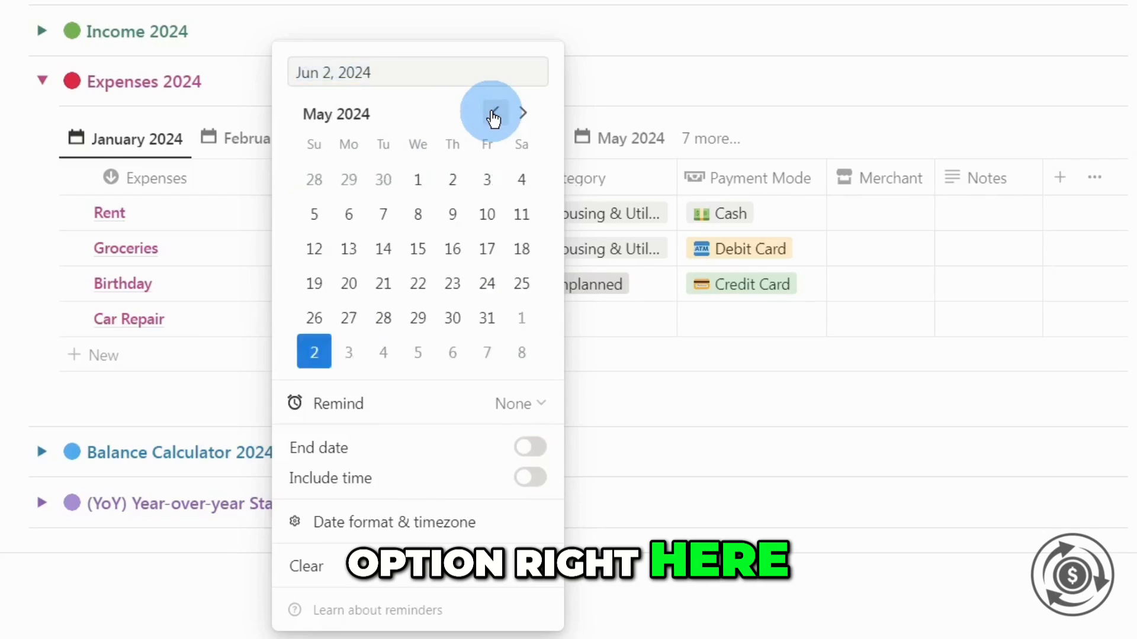
click(495, 113)
click(495, 114)
click(495, 113)
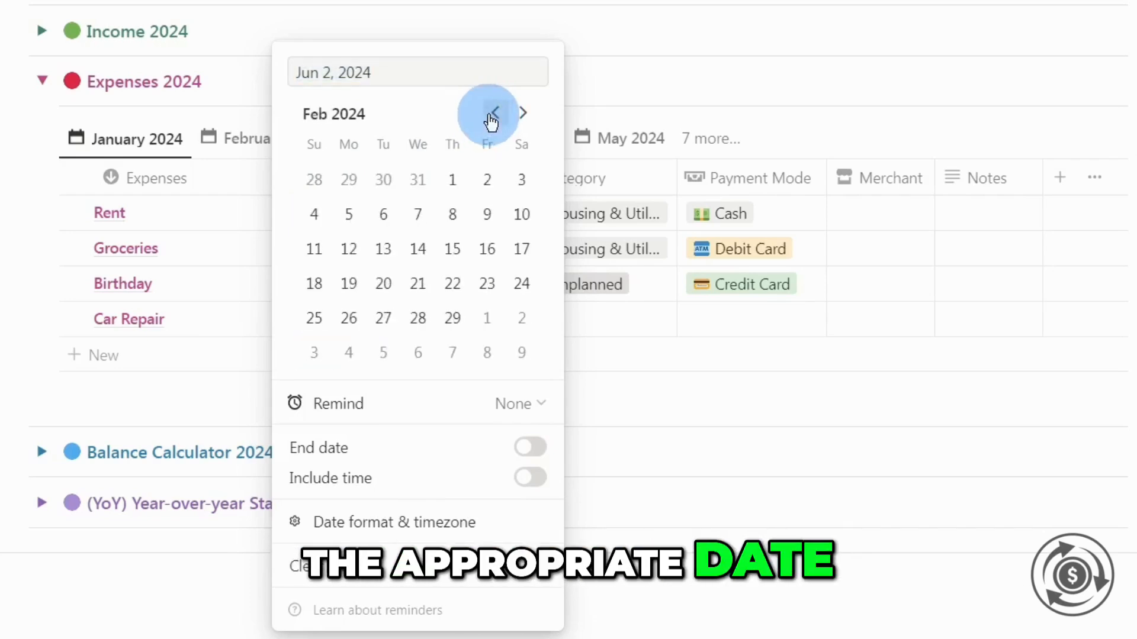
click(493, 116)
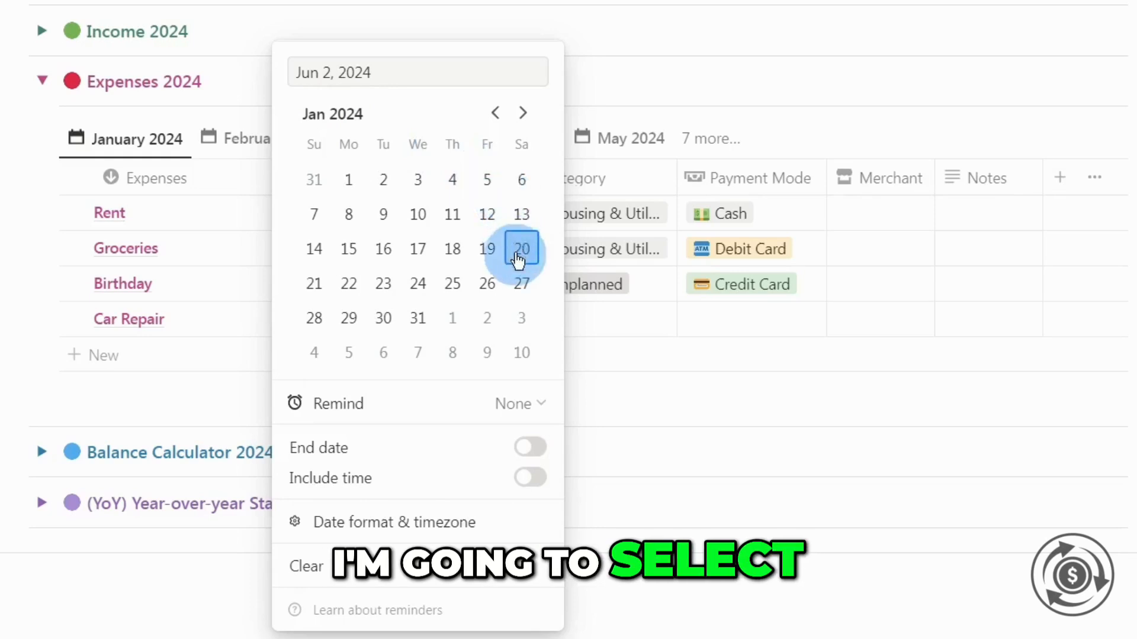
click(348, 251)
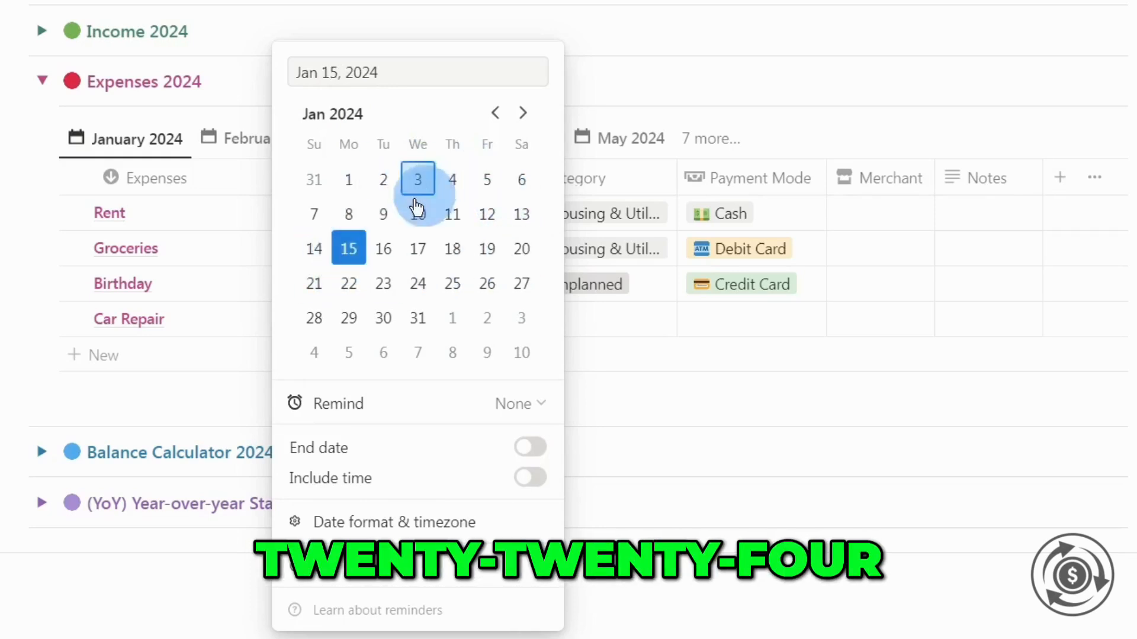
click(676, 134)
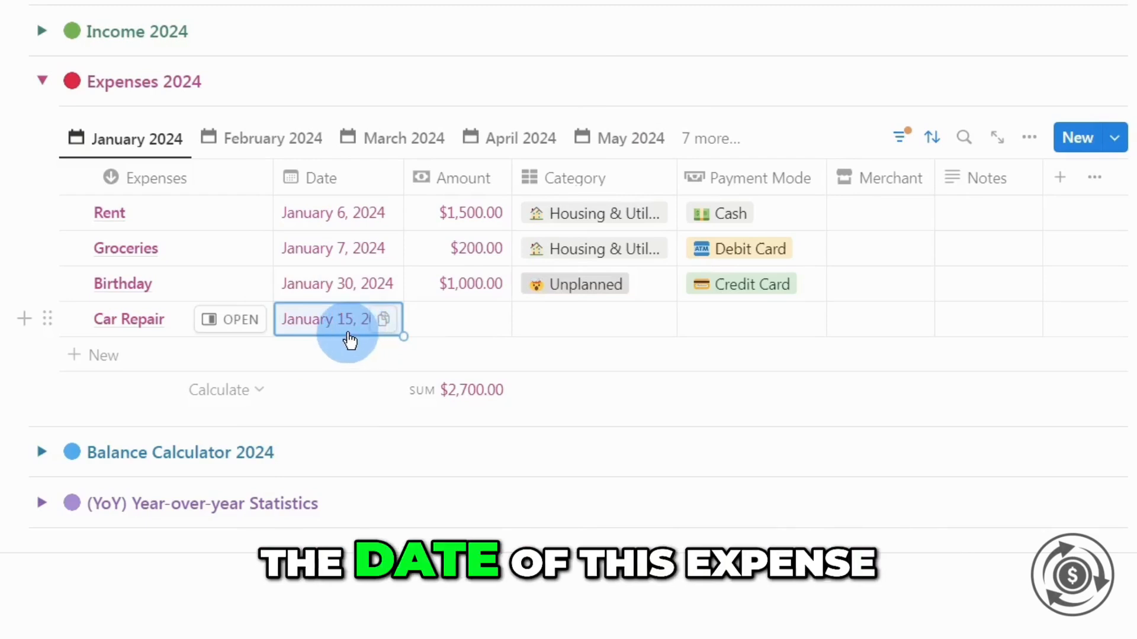
Enter $500 as the amount of the Car Repair expense.
click(503, 322)
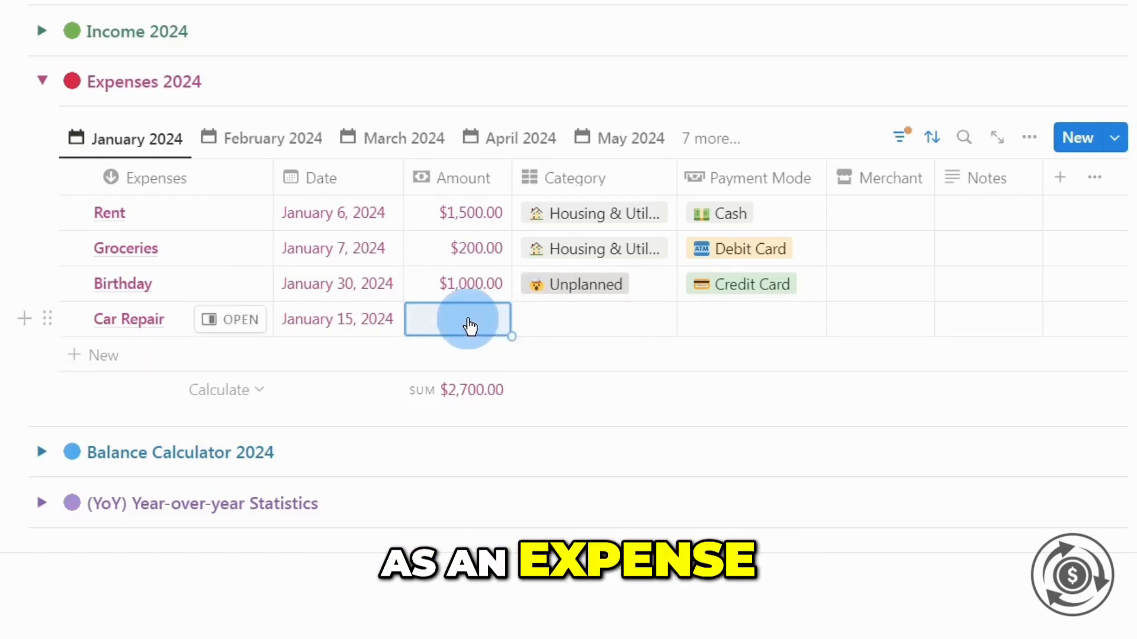
click(469, 323)
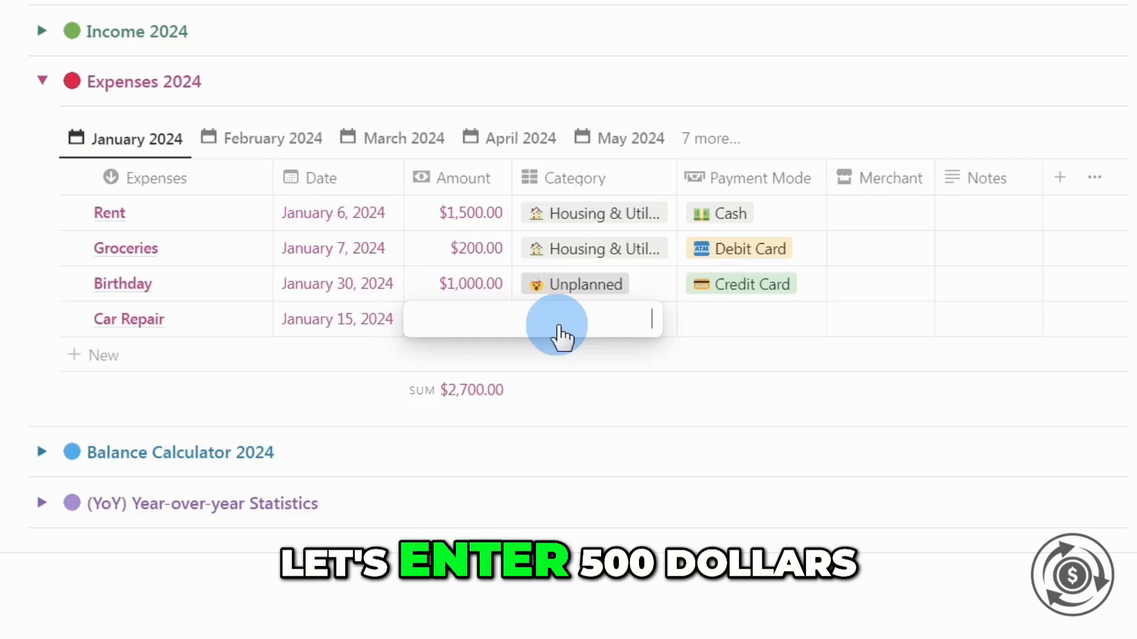
key(Return)
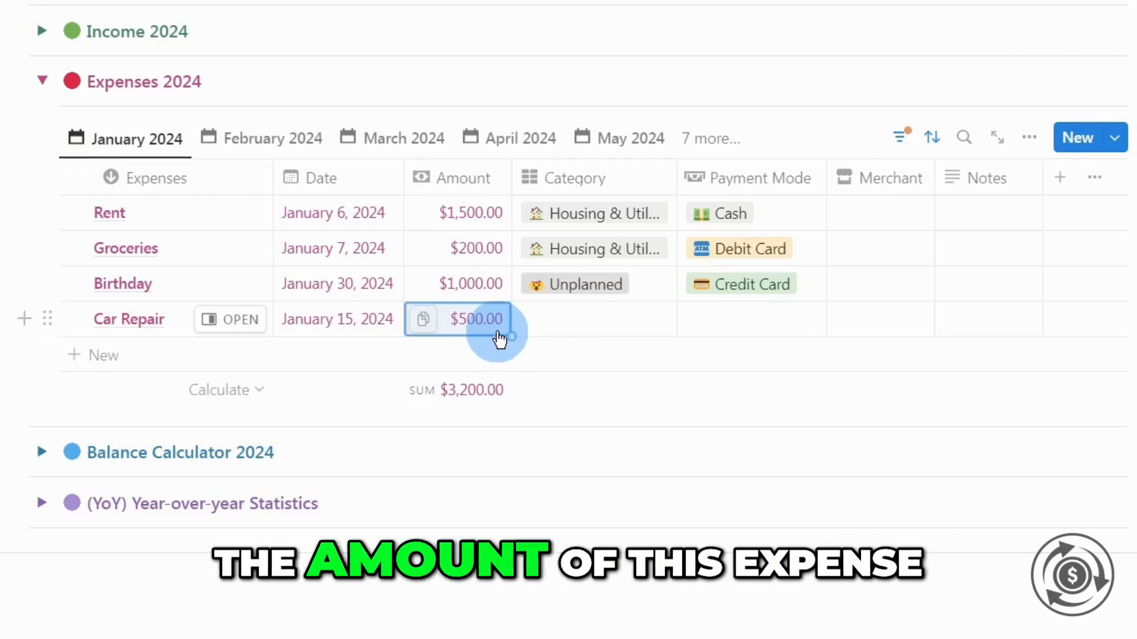
Create a new category option named Travel and assign it to the Car Repair expense.
click(630, 333)
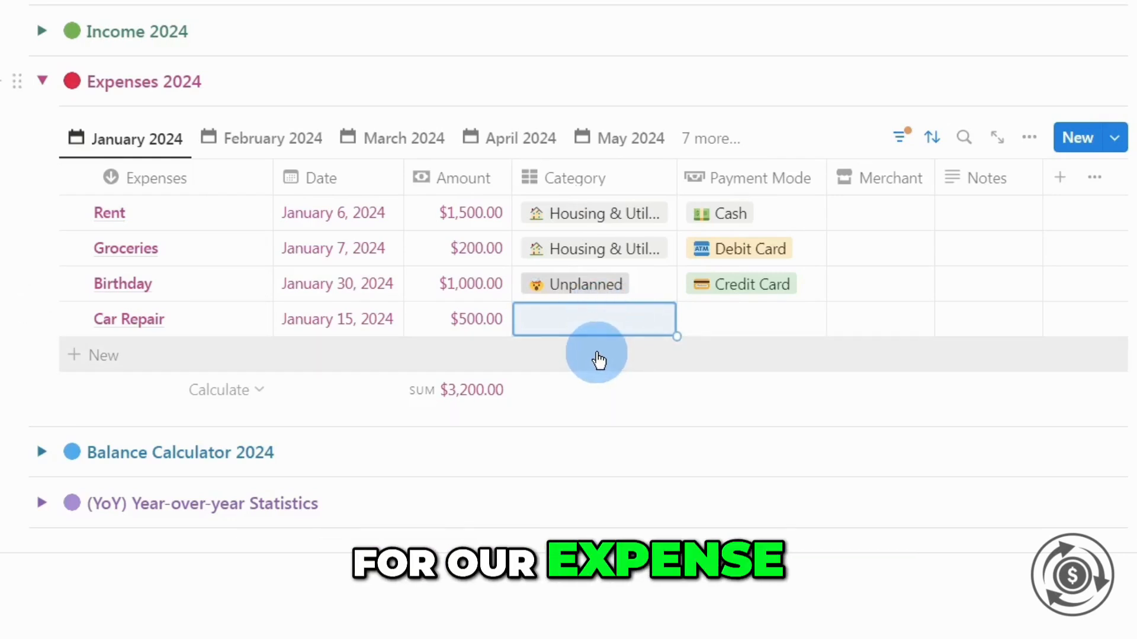
click(620, 328)
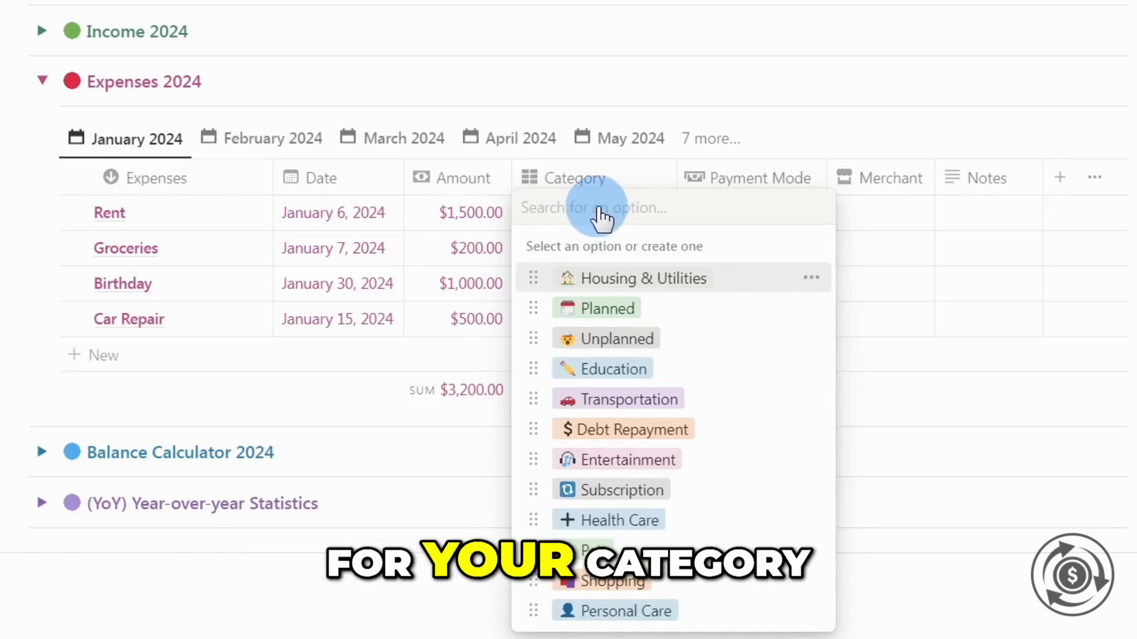
text(Tr)
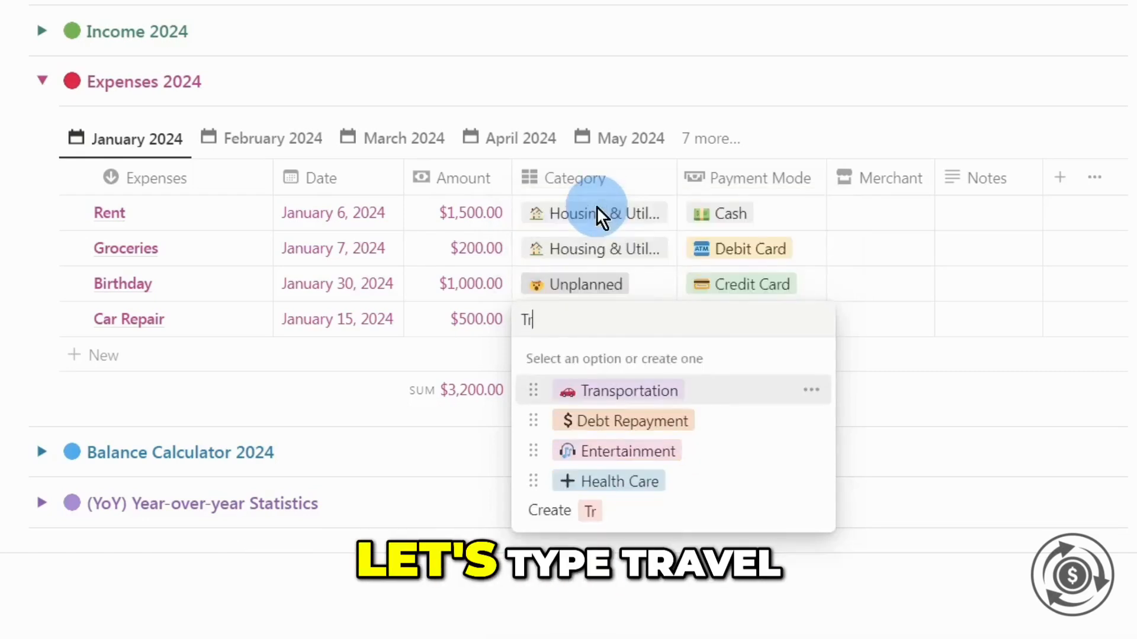
text(avel)
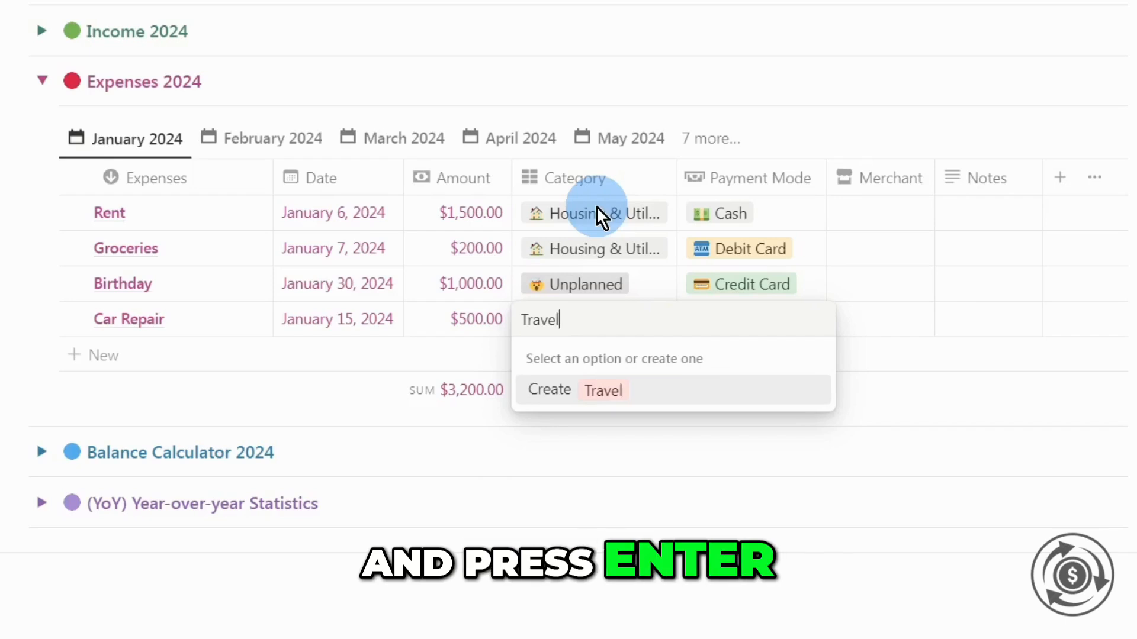
key(Return)
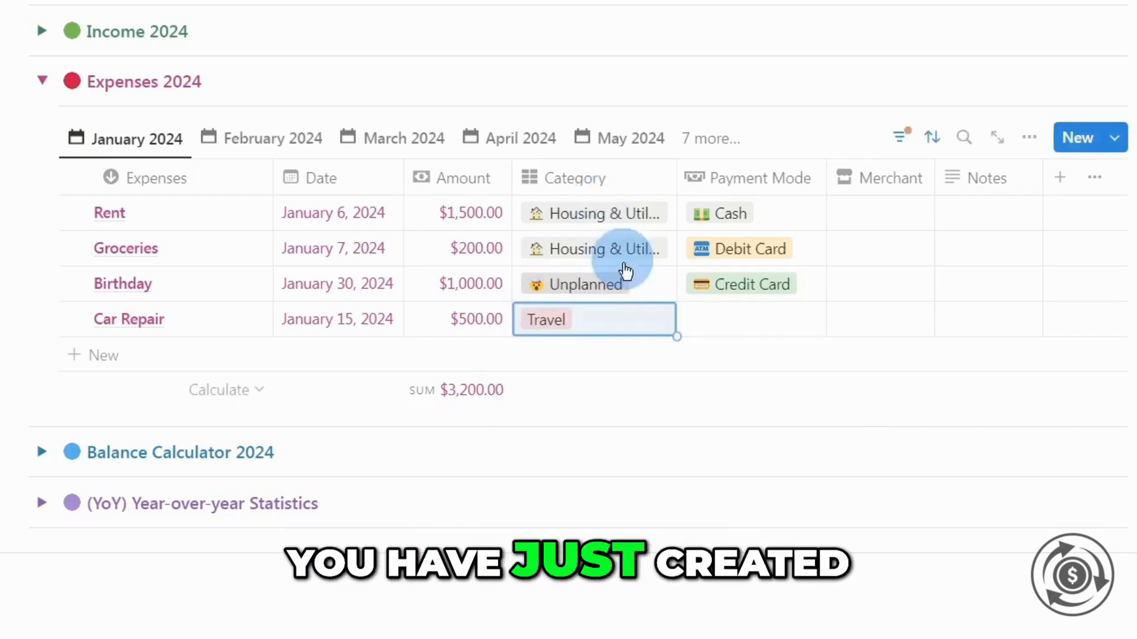
Delete the Travel option from the category list and set the Car Repair expense's category to Transportation.
click(609, 325)
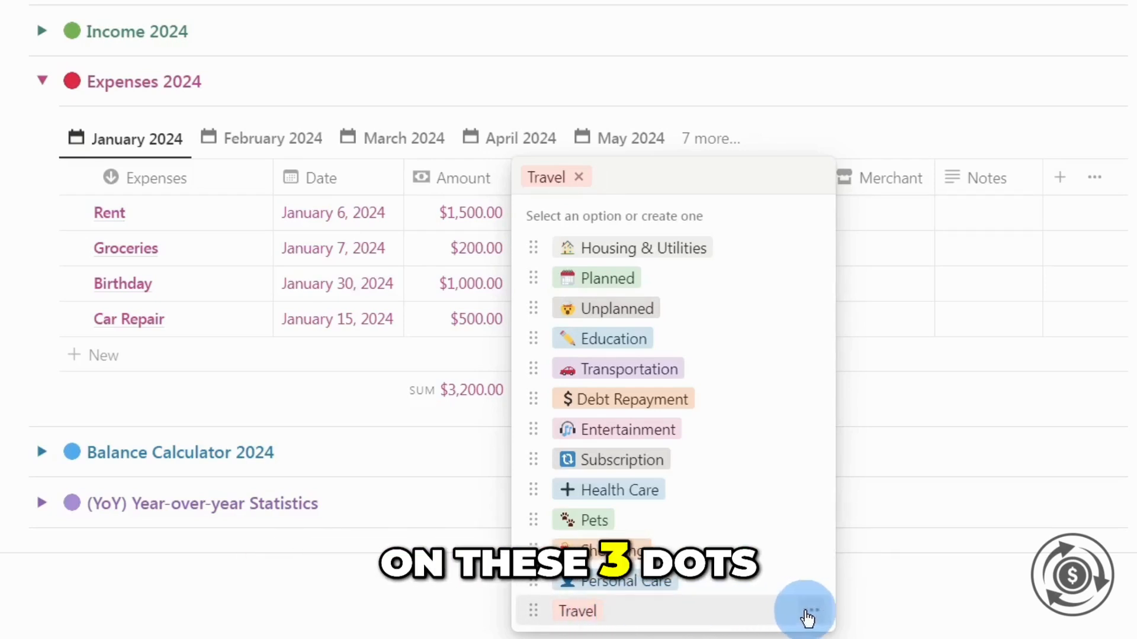
click(809, 615)
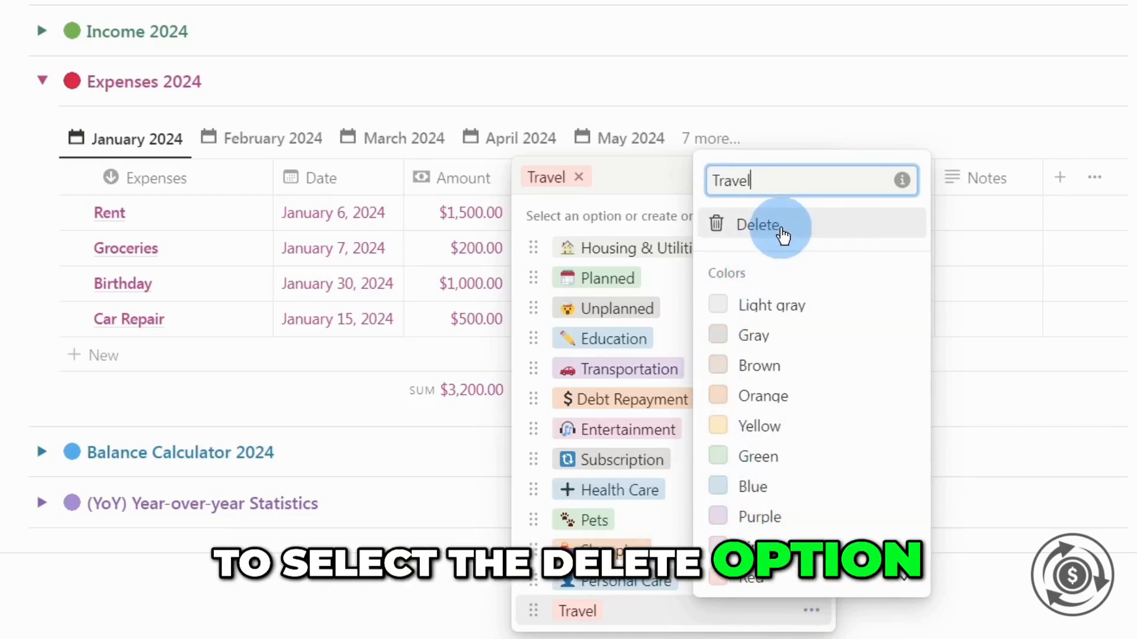
click(782, 233)
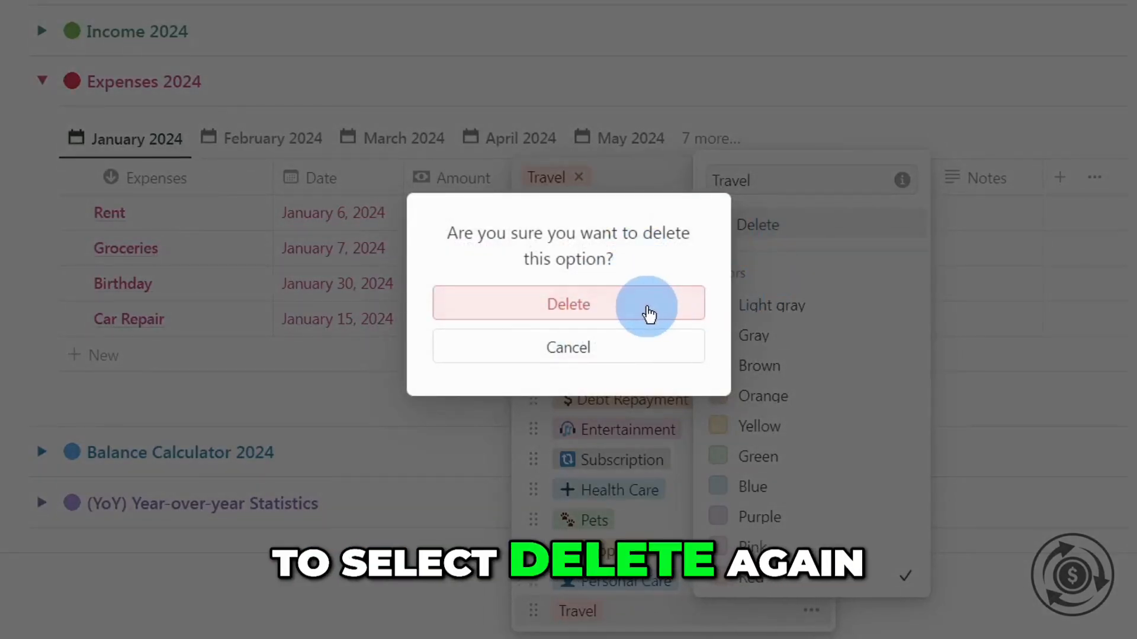
click(649, 314)
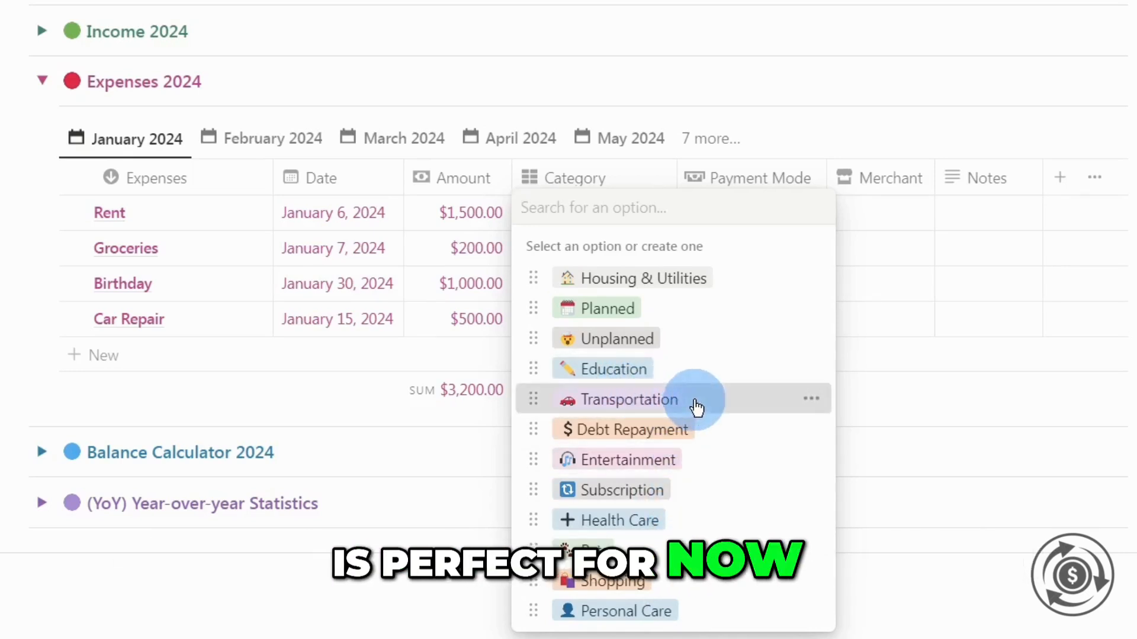
click(696, 407)
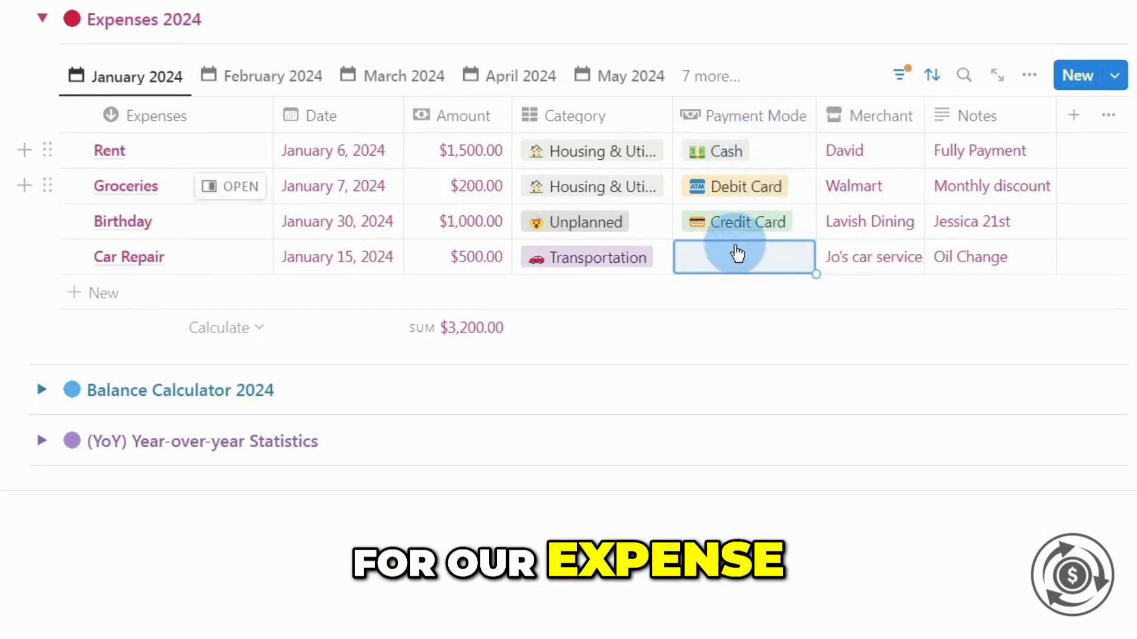
Create a new payment mode option named Apple Pay and assign it to the Car Repair expense.
click(737, 269)
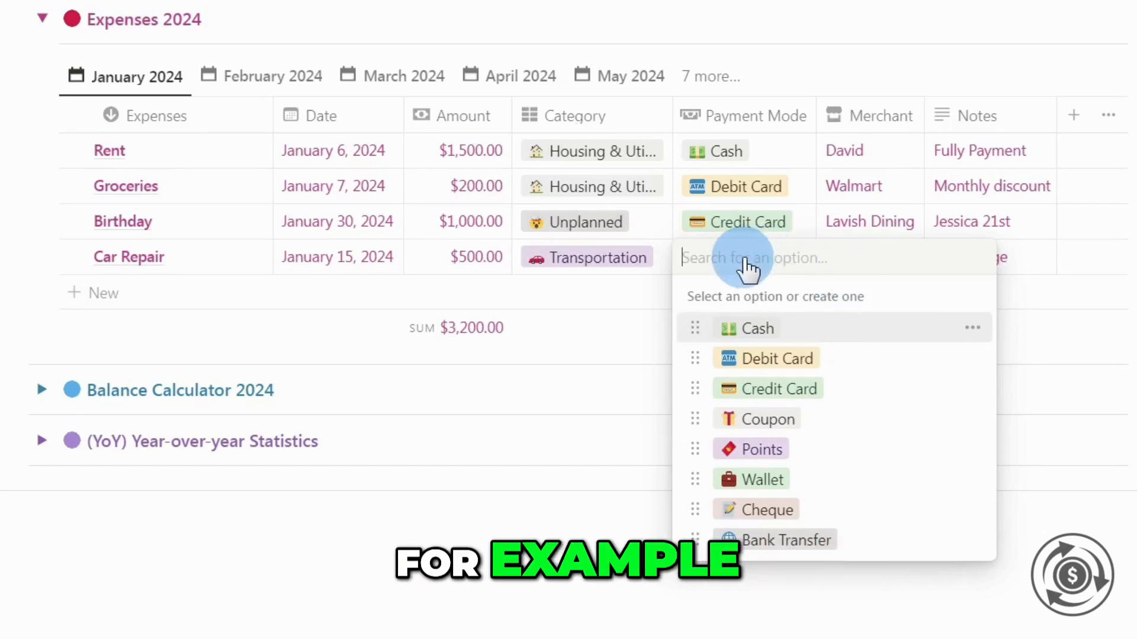
text(Apple Pay)
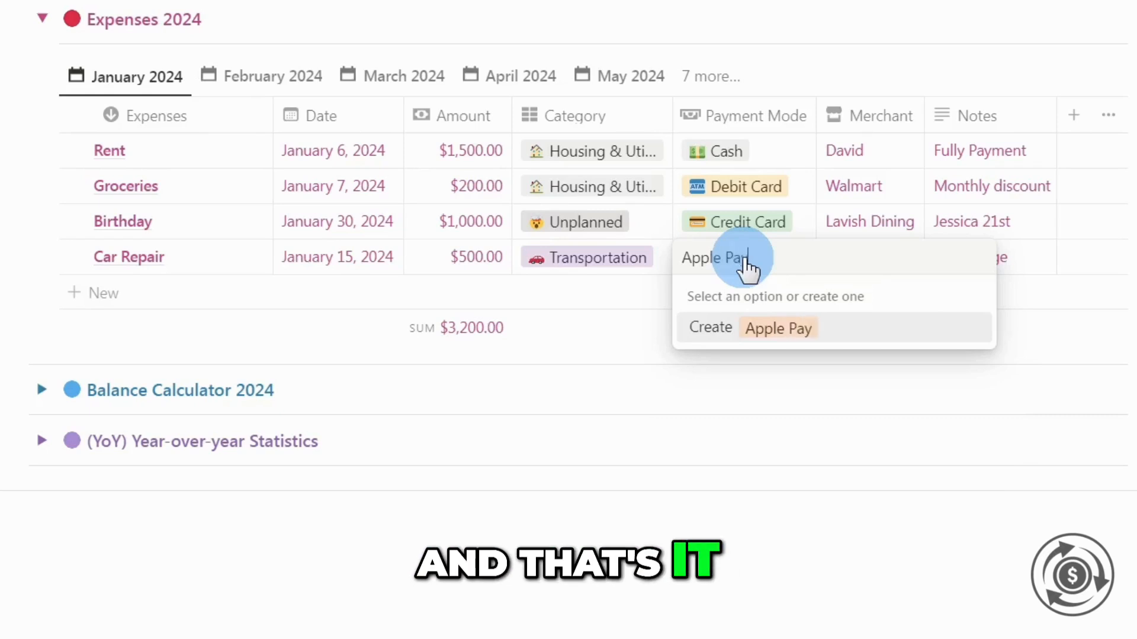
key(Return)
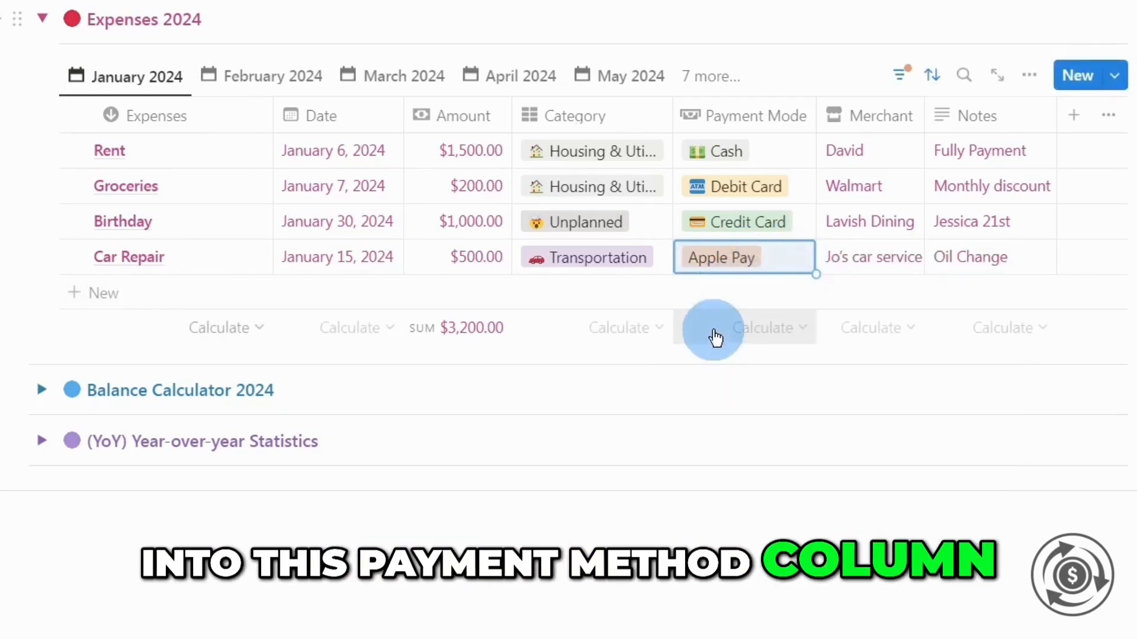
Delete the Apple Pay option from the payment modes and set the Car Repair expense's payment mode to Credit Card.
click(799, 262)
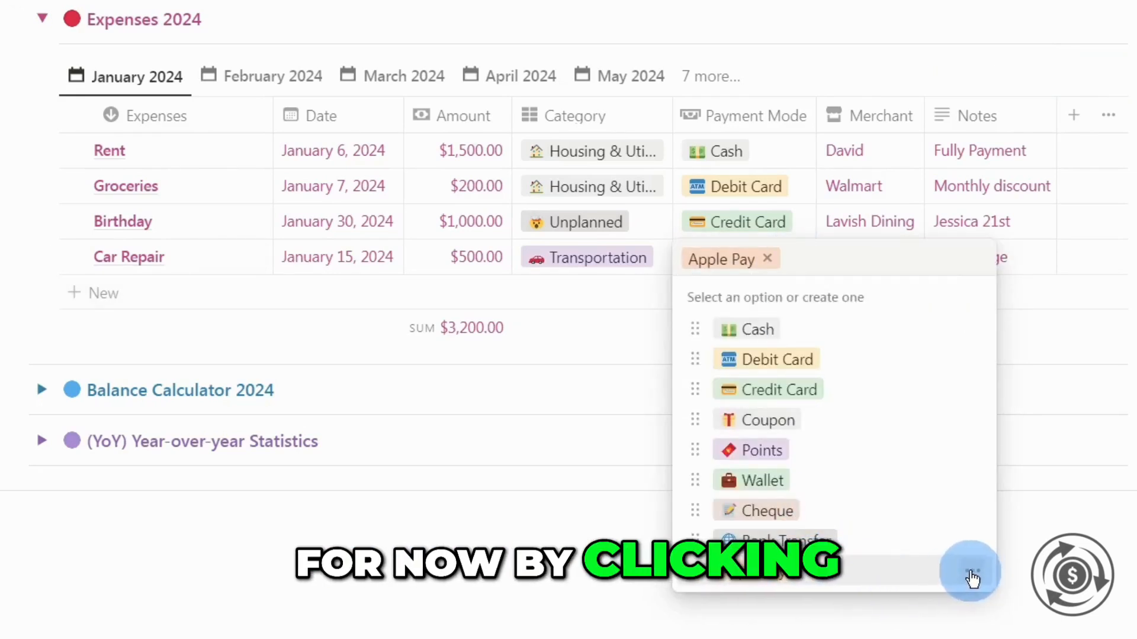
click(974, 573)
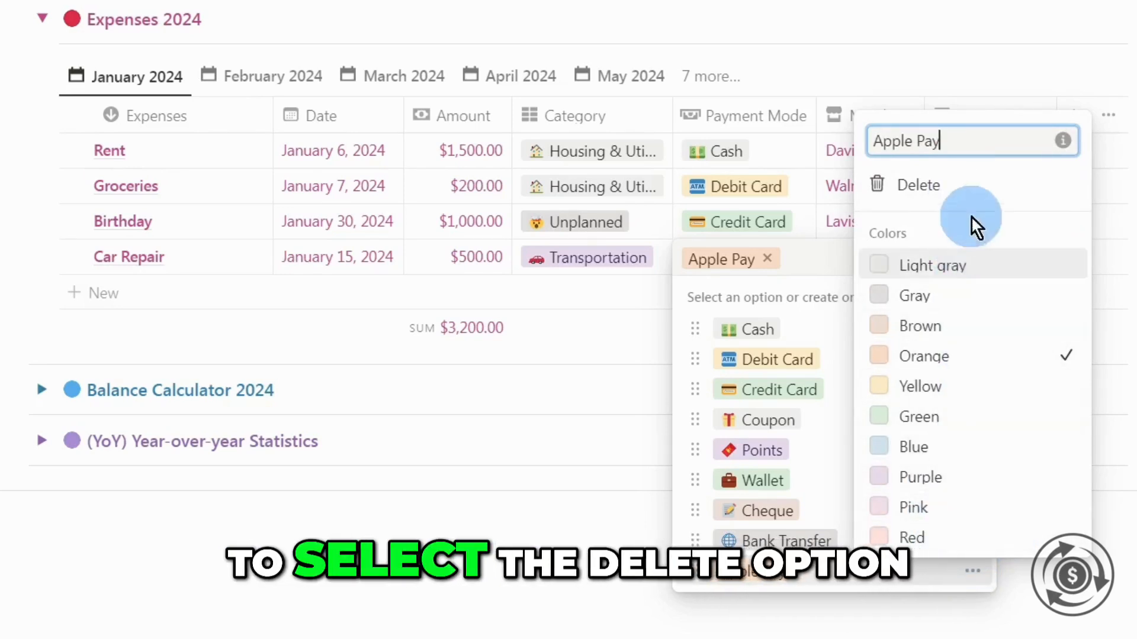
click(935, 187)
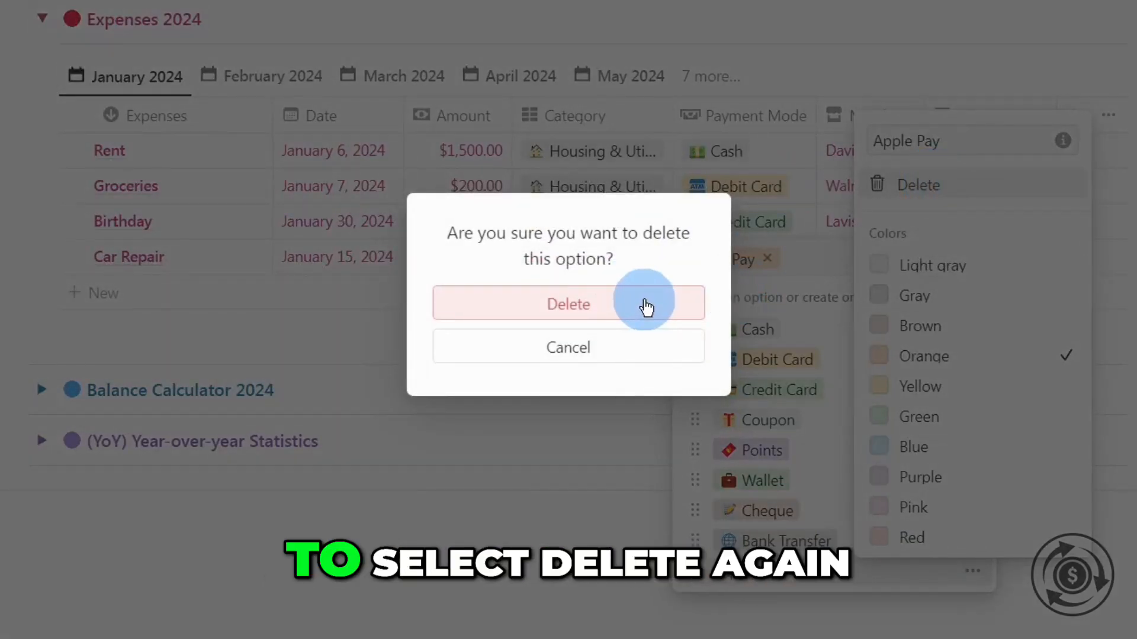
click(647, 306)
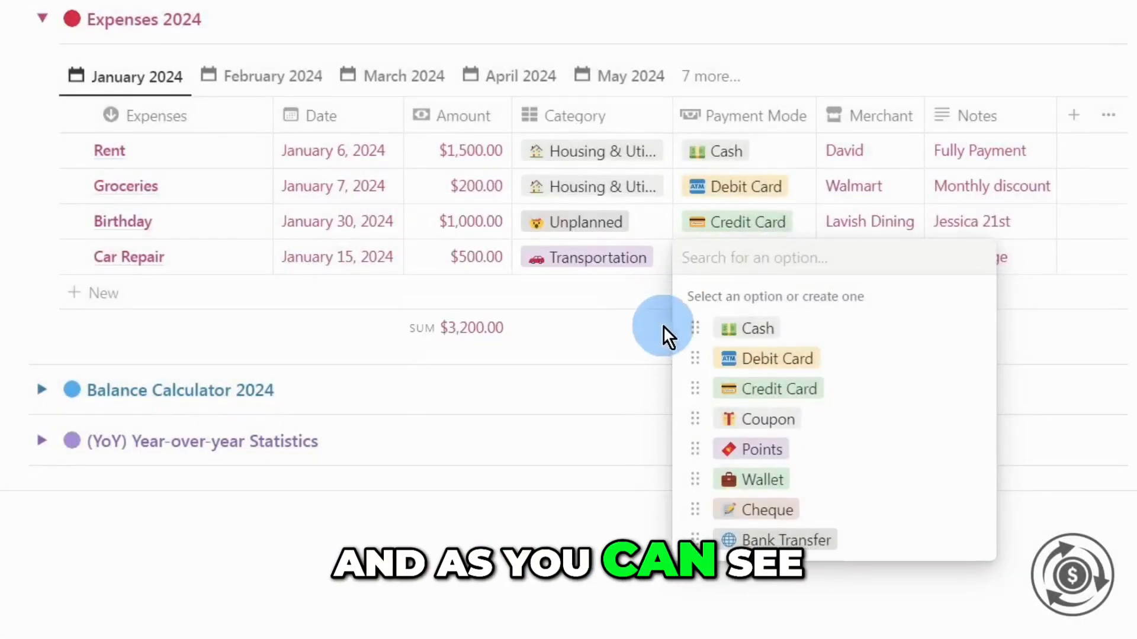
click(935, 477)
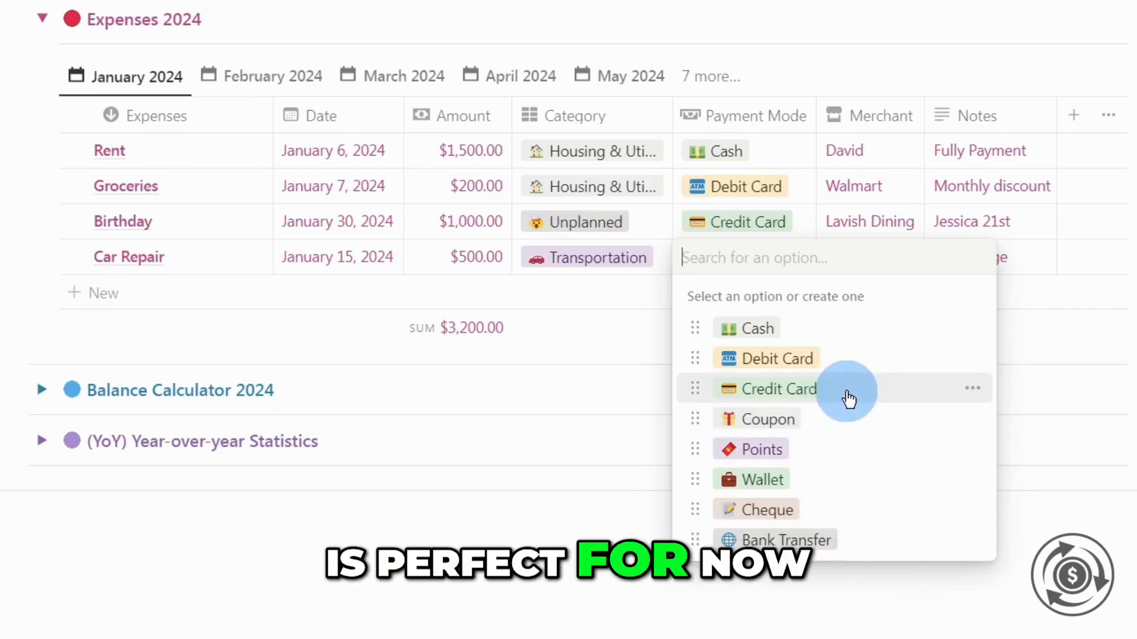
click(848, 397)
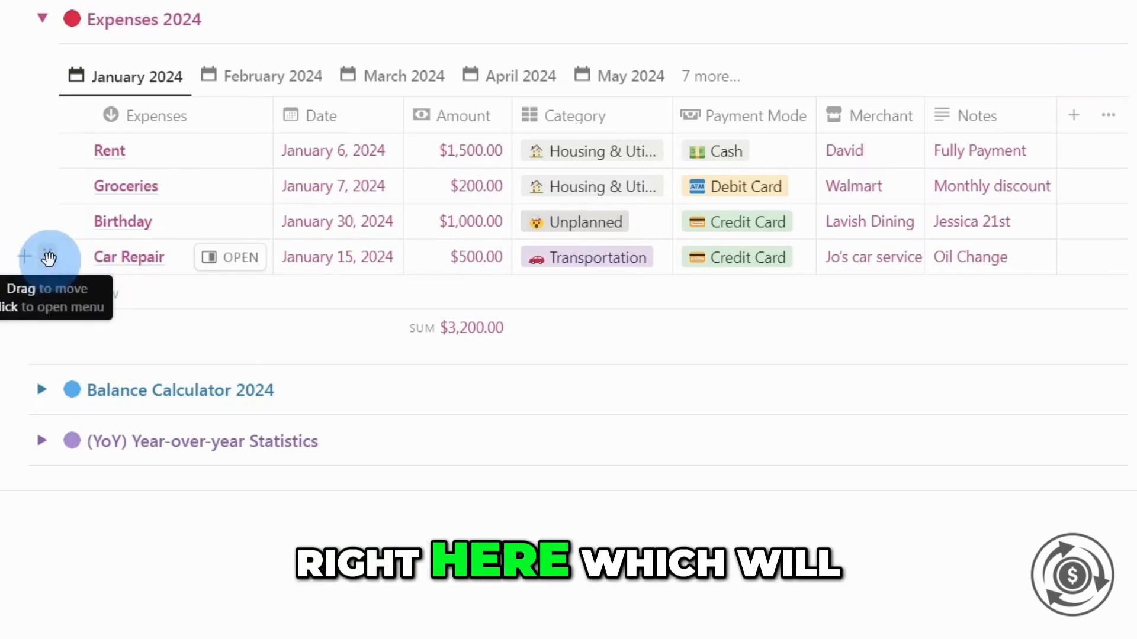
Delete the Car Repair entry from the January 2024 expenses table.
click(47, 257)
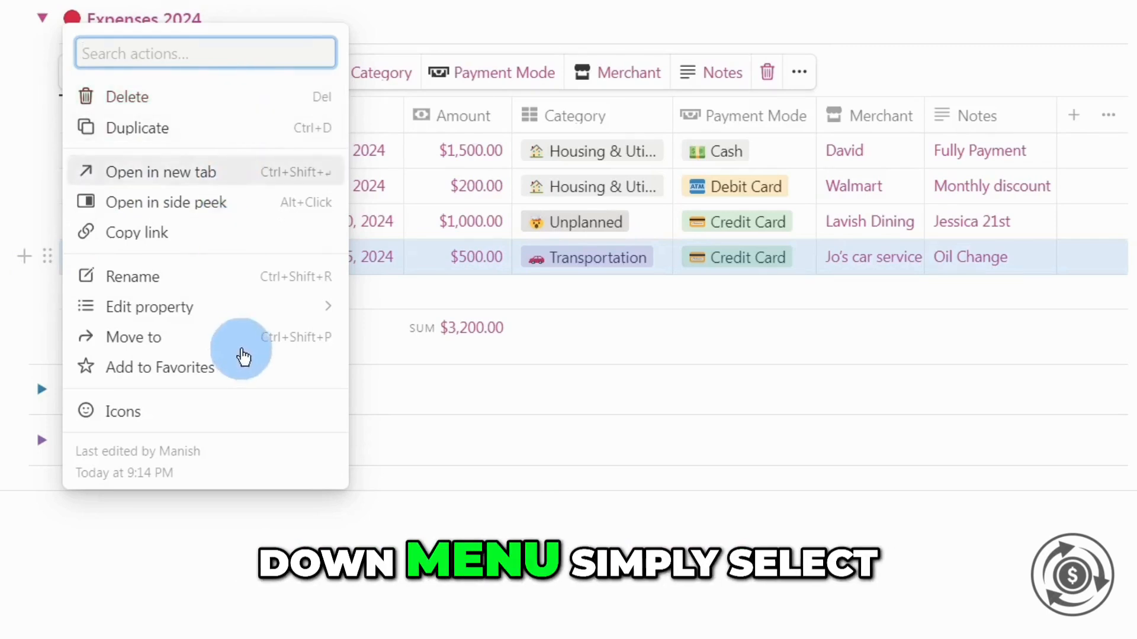
click(191, 108)
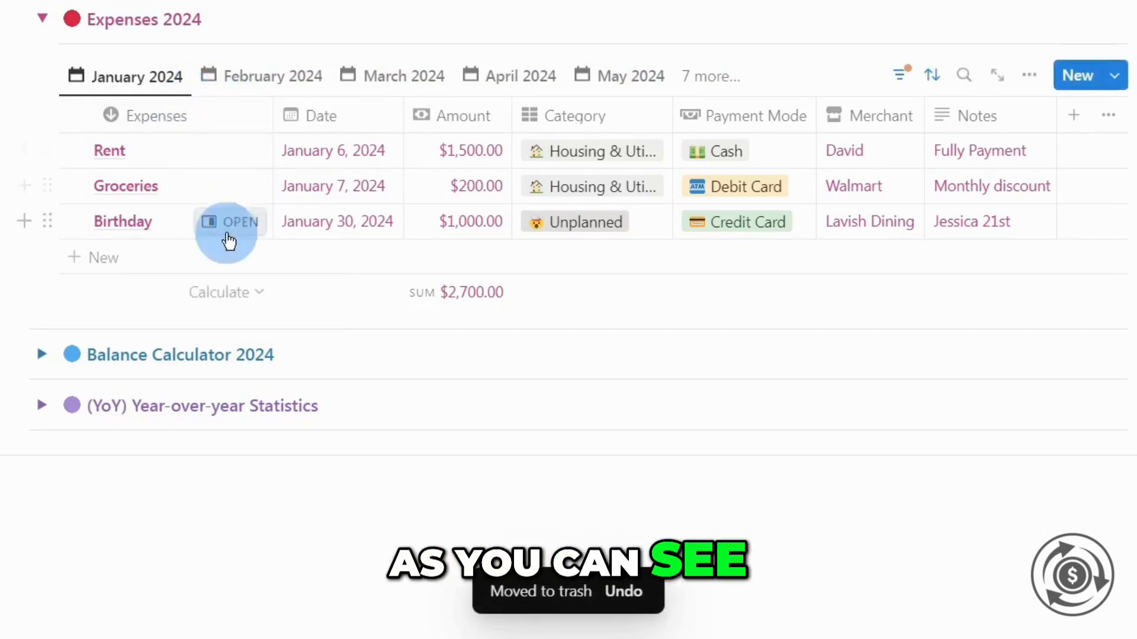